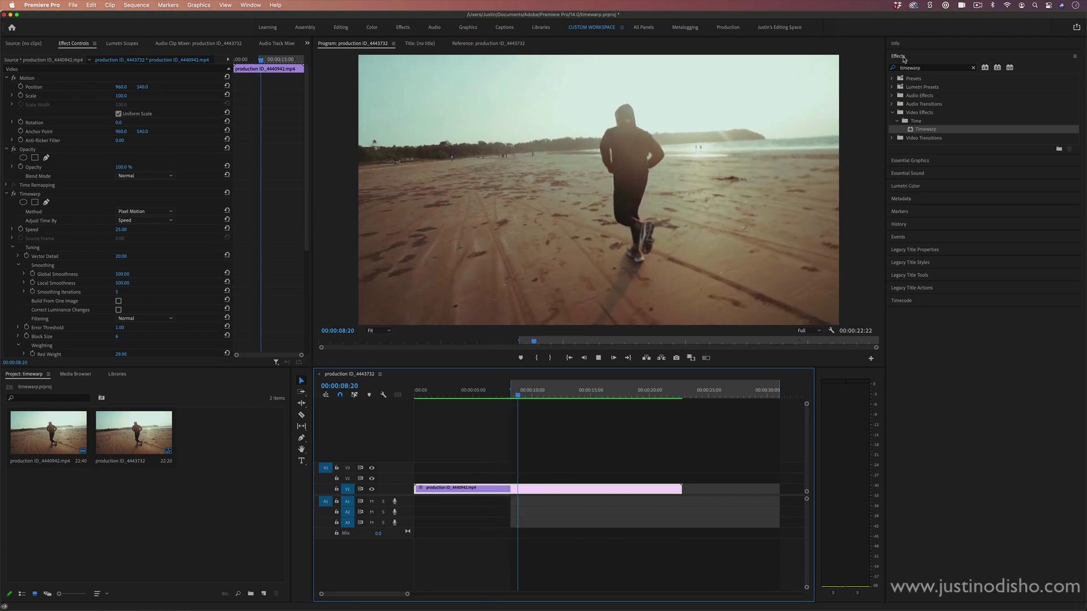
Clear the 'timewarp' effects search and expand Video Effects > Time to show Timewarp.
left_click(916, 121)
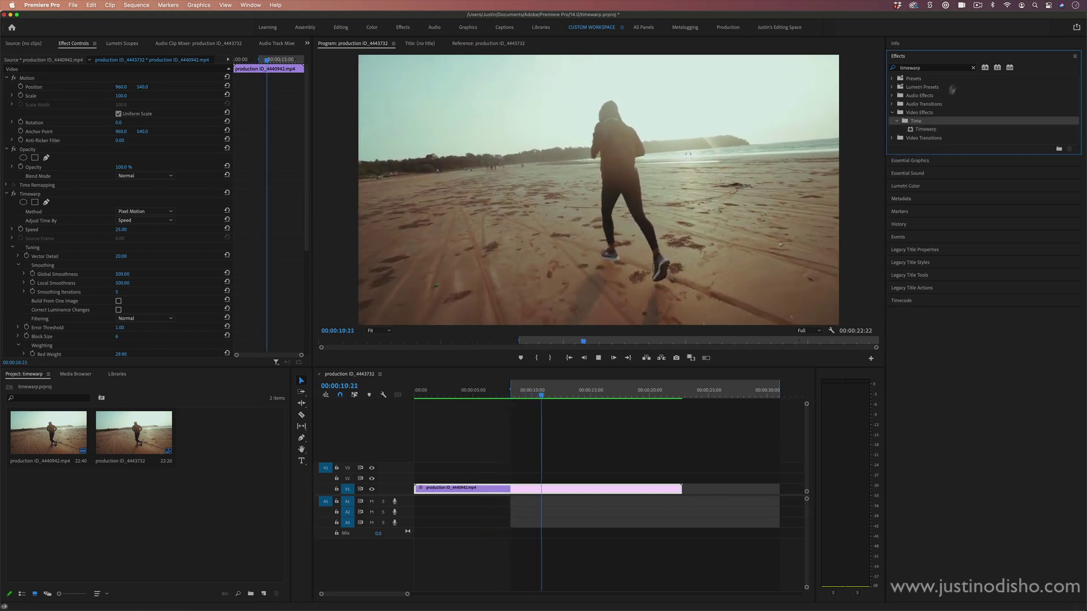
left_click(972, 67)
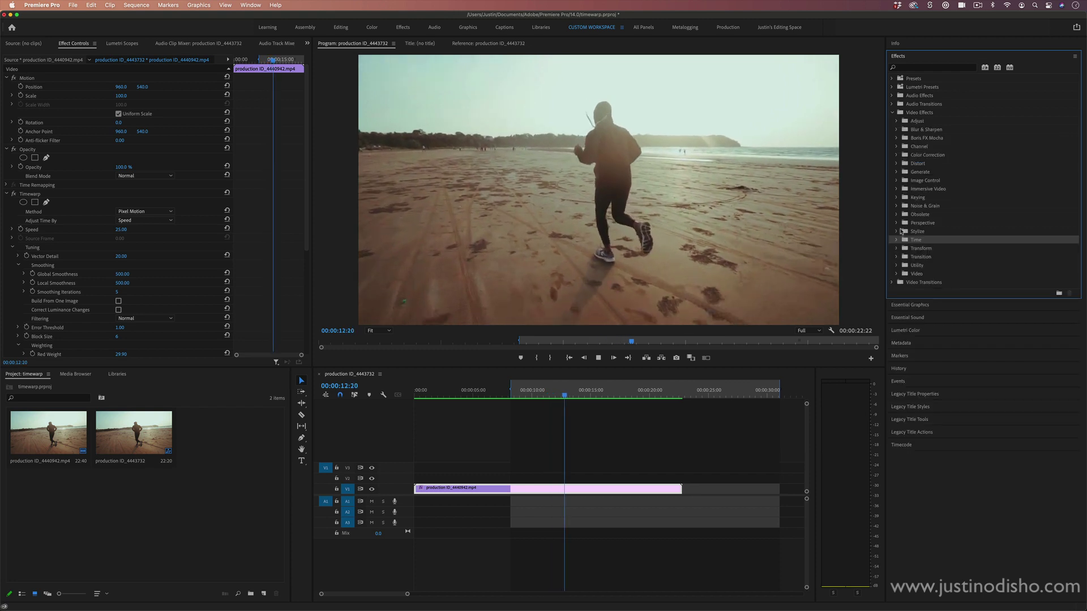
left_click(896, 240)
left_click(933, 274)
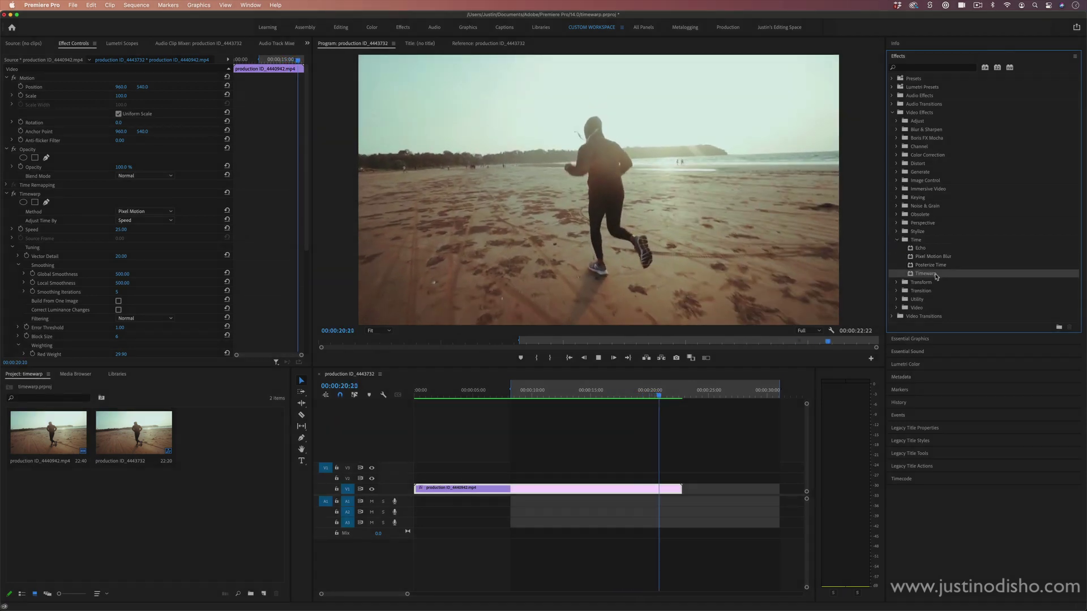
key("Up")
key("Up")
key("Up")
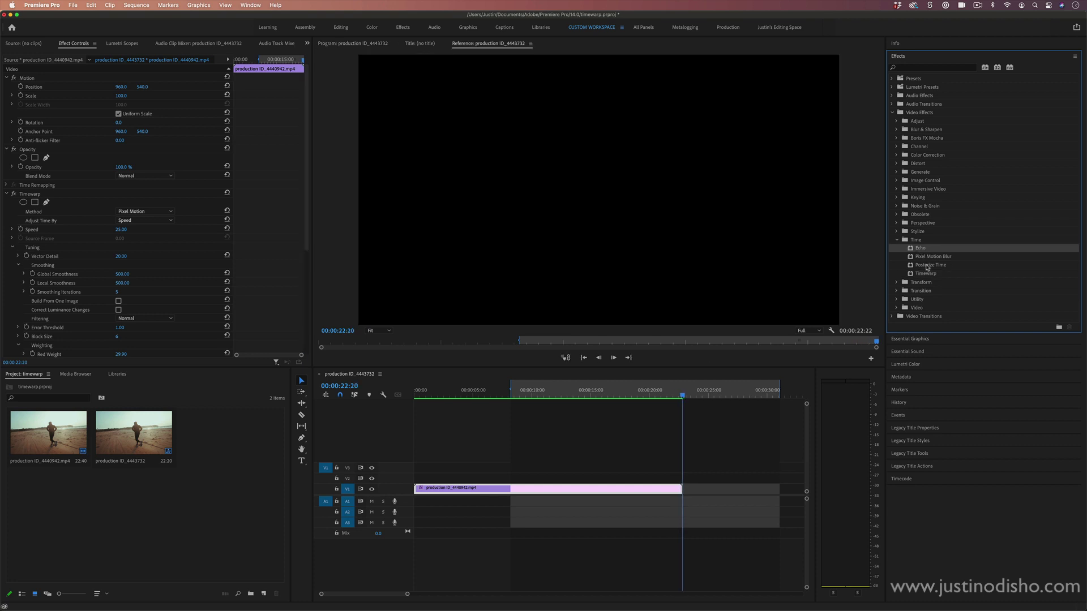
left_click(929, 266)
left_click(932, 274)
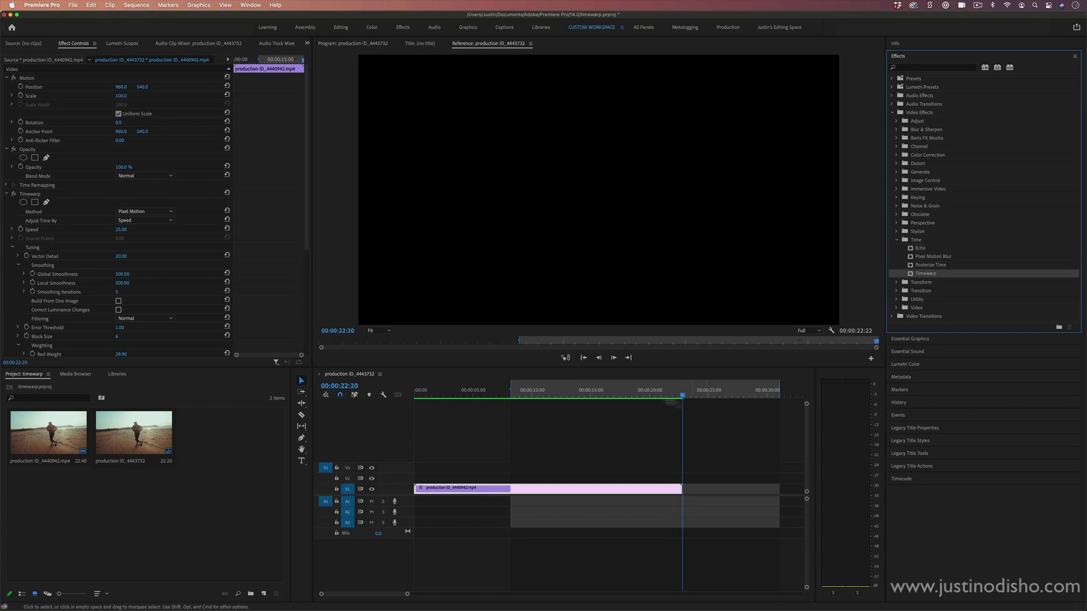
Jump to the sequence start and delete the Timewarp effect from the clip.
left_click(717, 409)
key("Home")
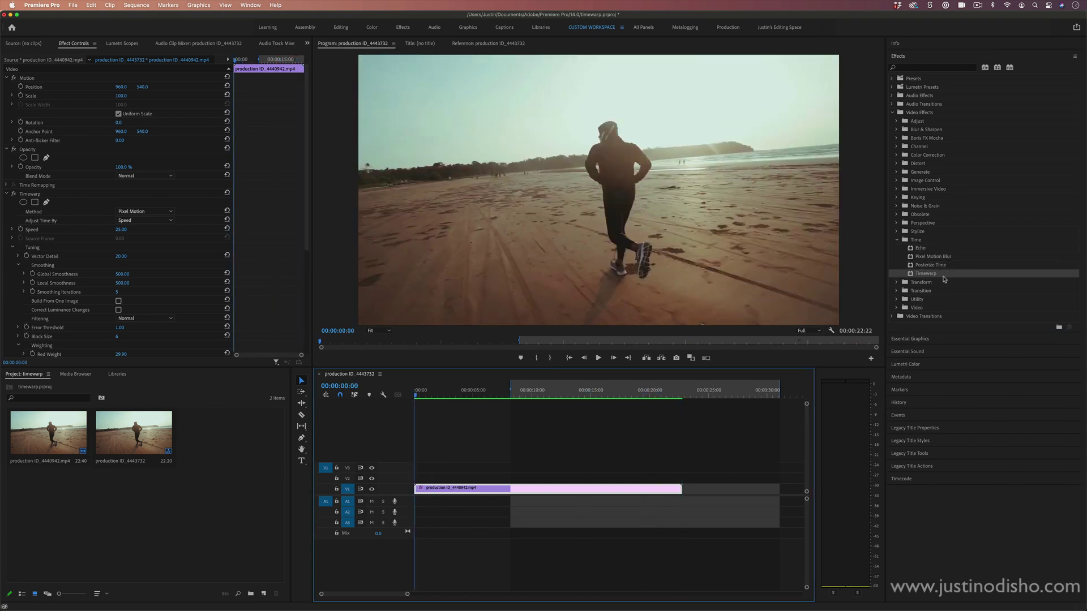
left_click(35, 195)
key("BackSpace")
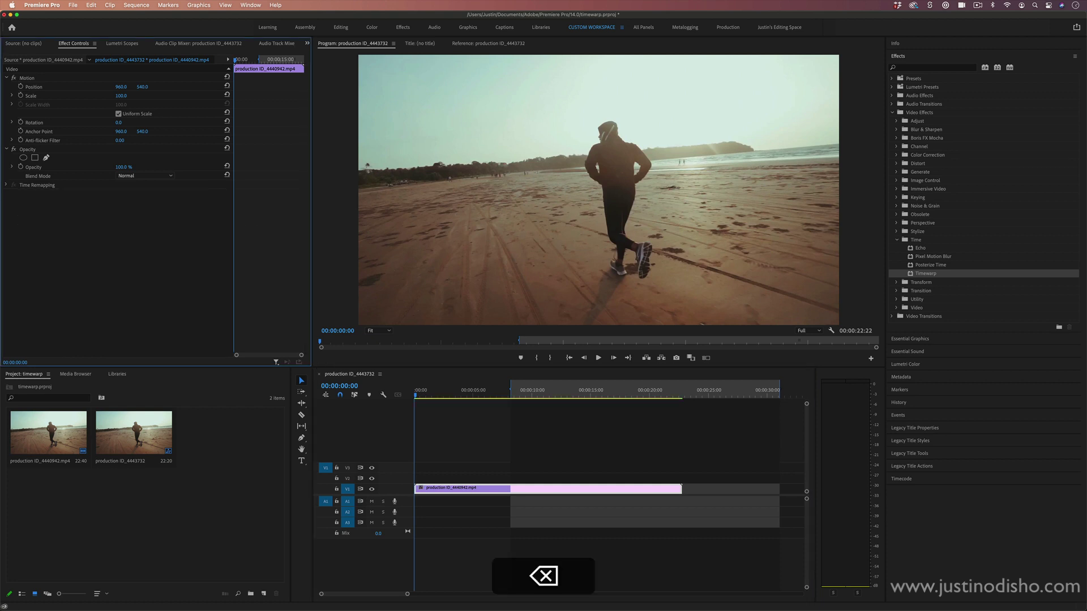
Drag Timewarp onto the clip again, undo it, and play the sequence.
left_click_drag(935, 277, 555, 490)
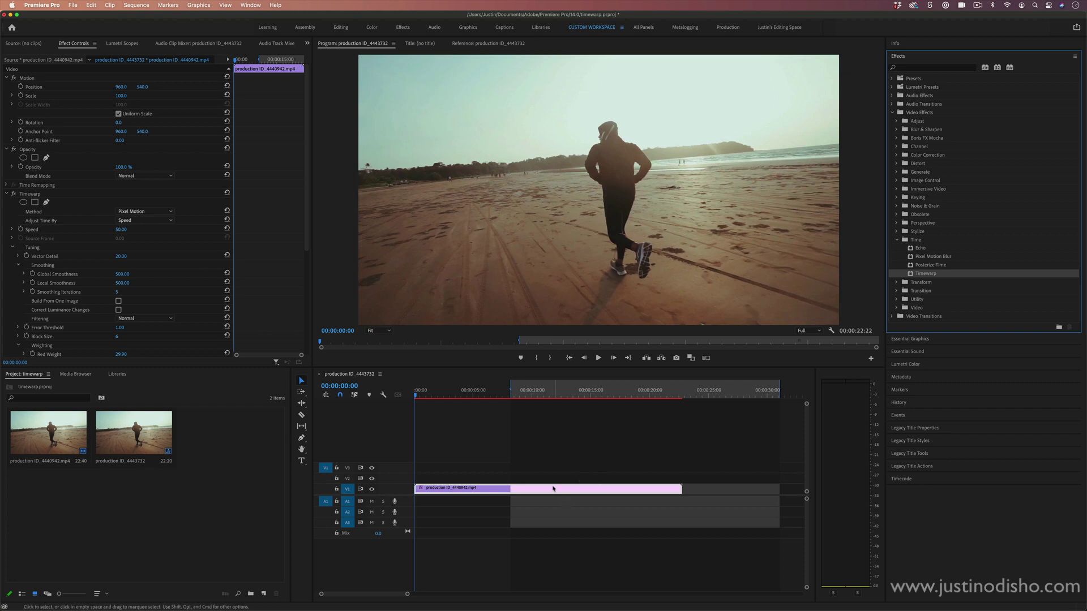
key("super+z")
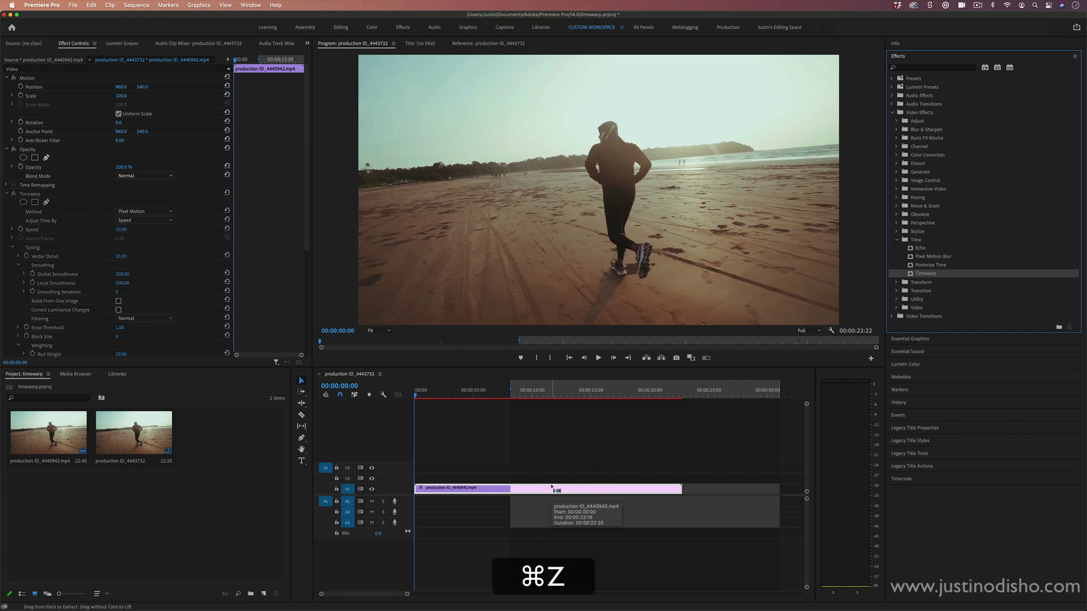
key("space")
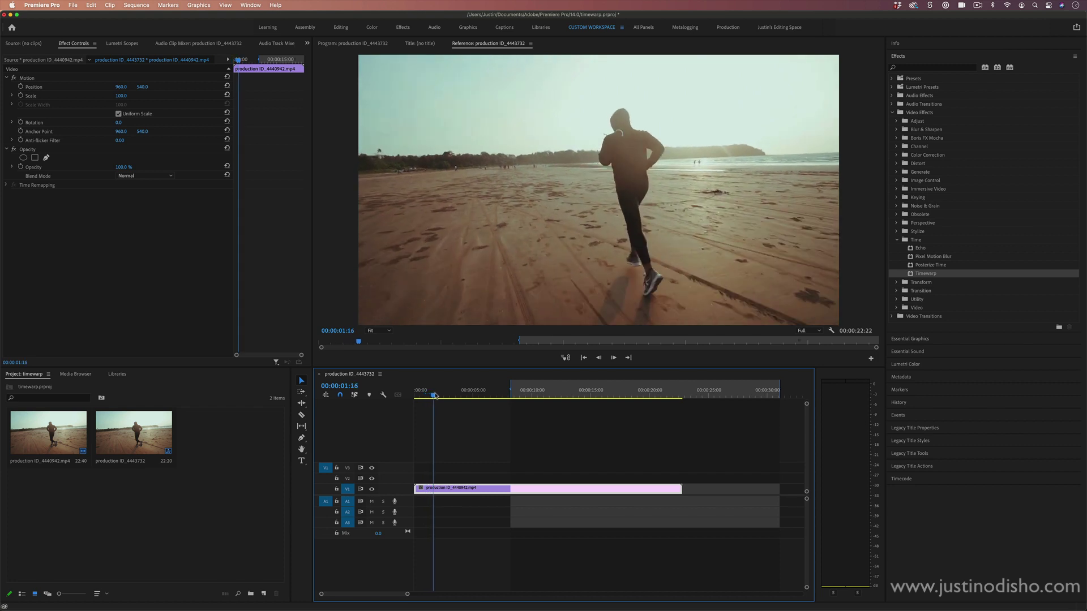
Razor-cut the V1 clip at 00:00:02:02, then return to the Selection tool.
left_click_drag(438, 395, 441, 396)
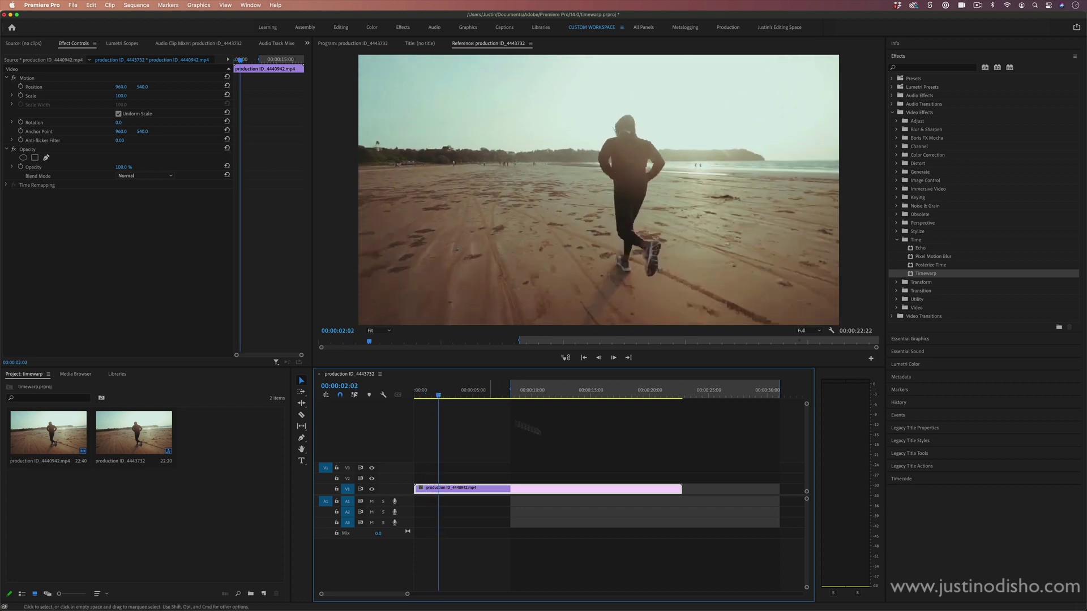
key("c")
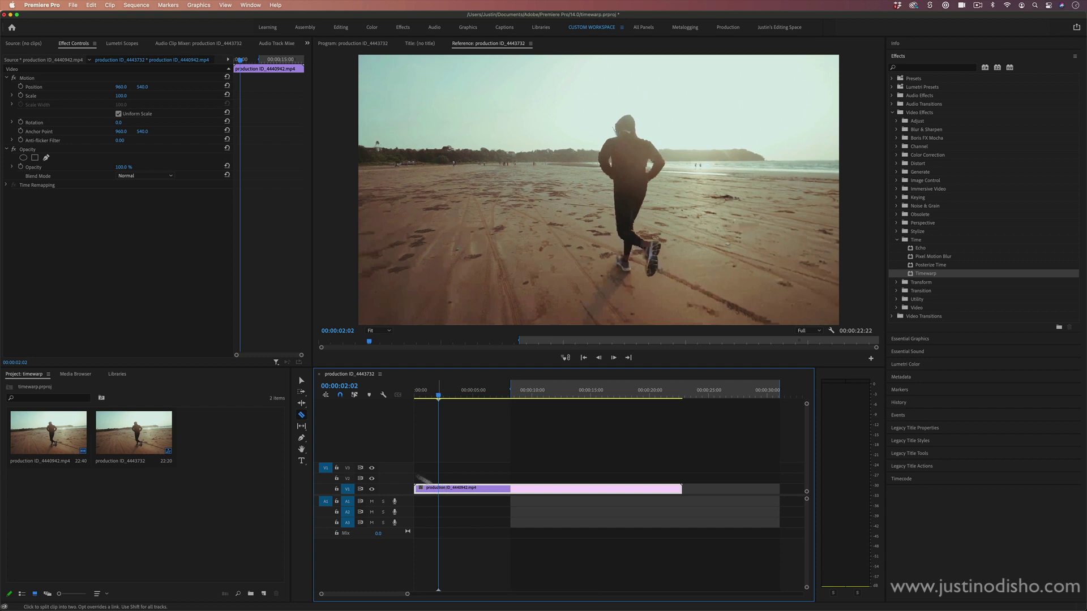
left_click(310, 416)
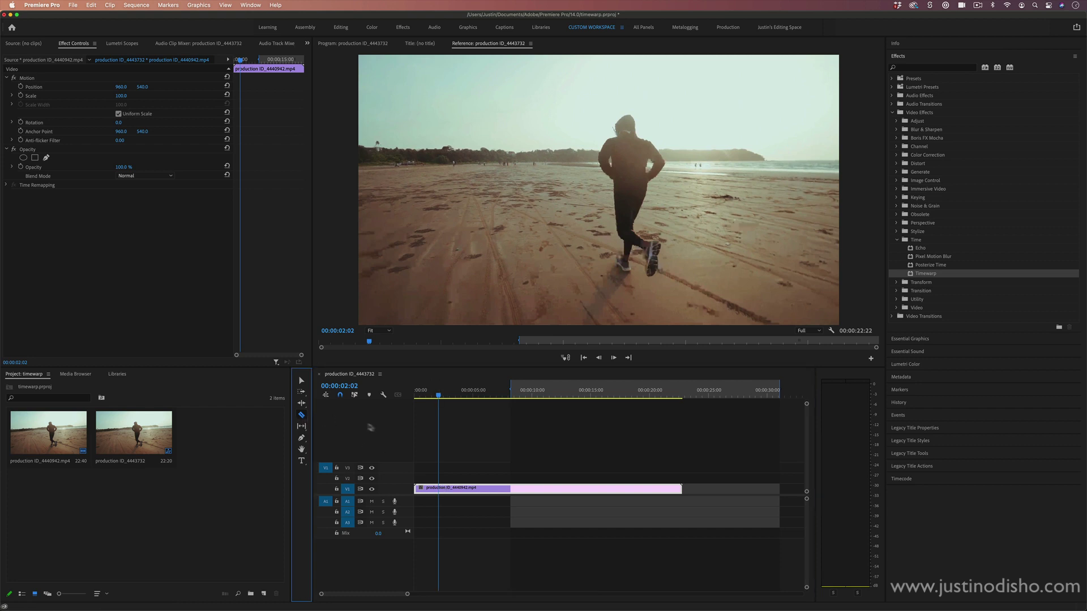
key("shift")
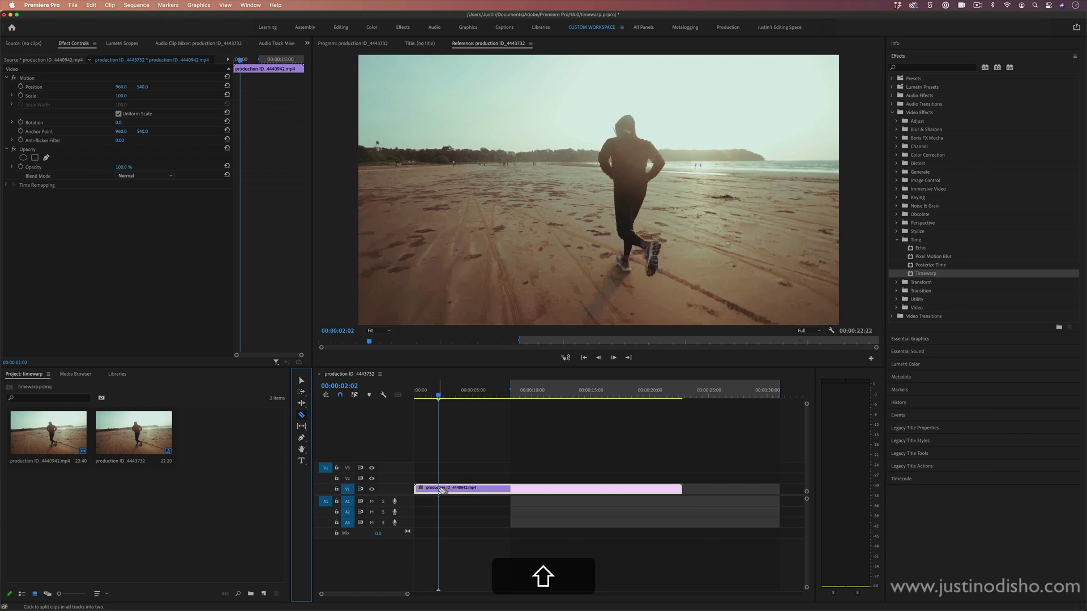
left_click(442, 490, "shift")
key("v")
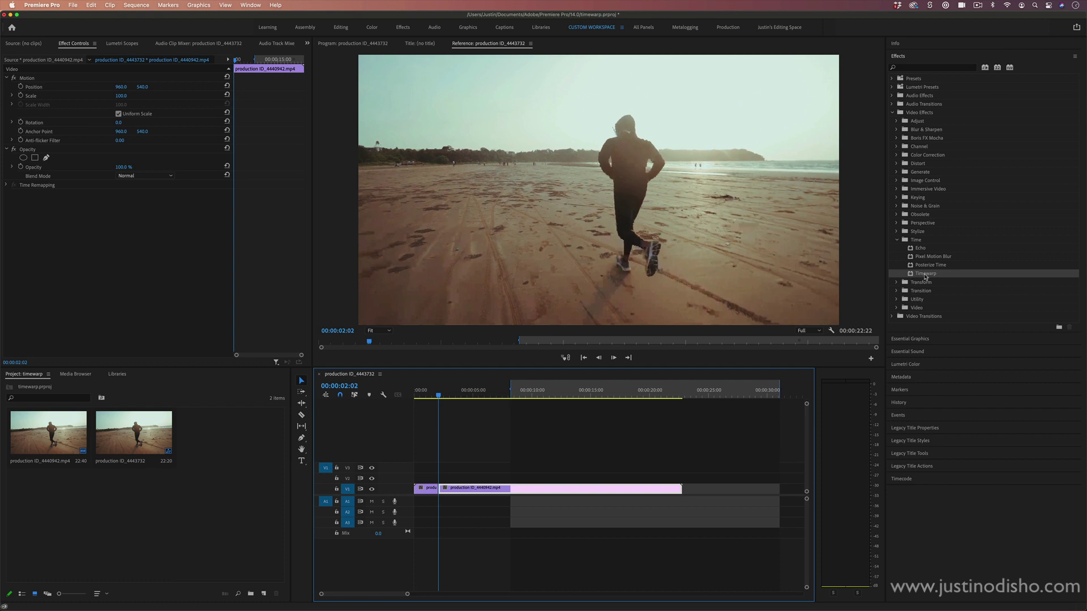
Drop Timewarp onto the second clip section and confirm Pixel Motion as its method.
left_click_drag(926, 276, 535, 488)
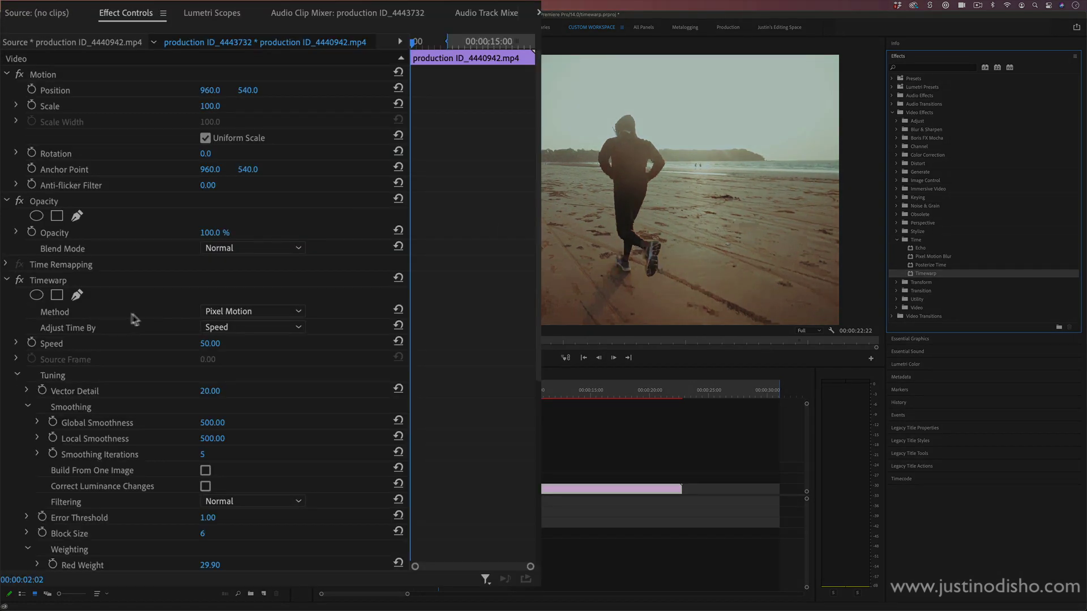
left_click(160, 315)
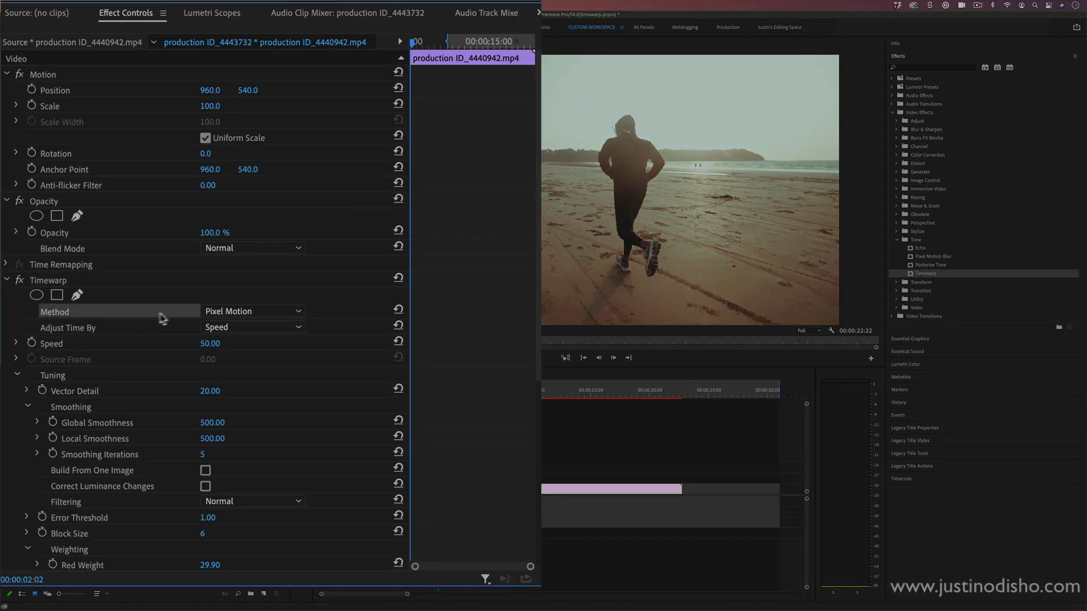
left_click(258, 313)
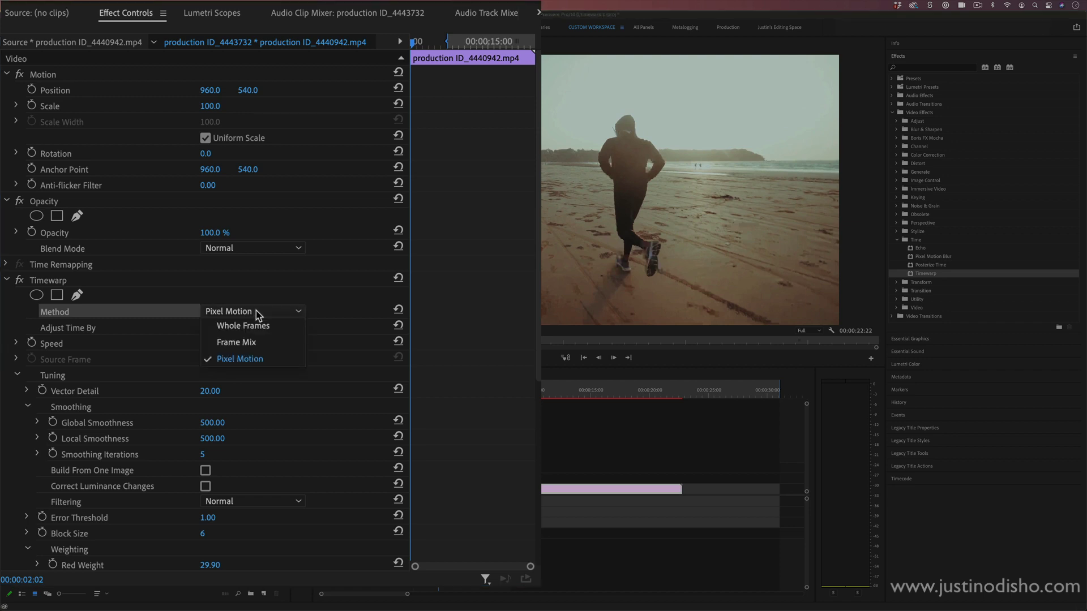
left_click(264, 360)
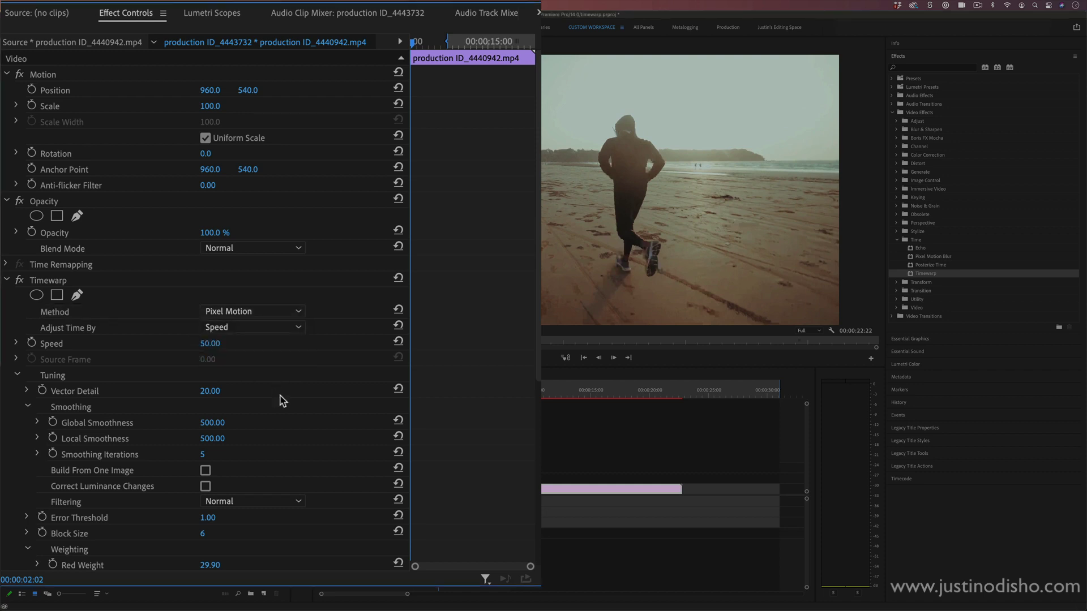
Enter 20 as the Timewarp Speed value on the second clip section.
left_click(210, 345)
type("20")
key("Return")
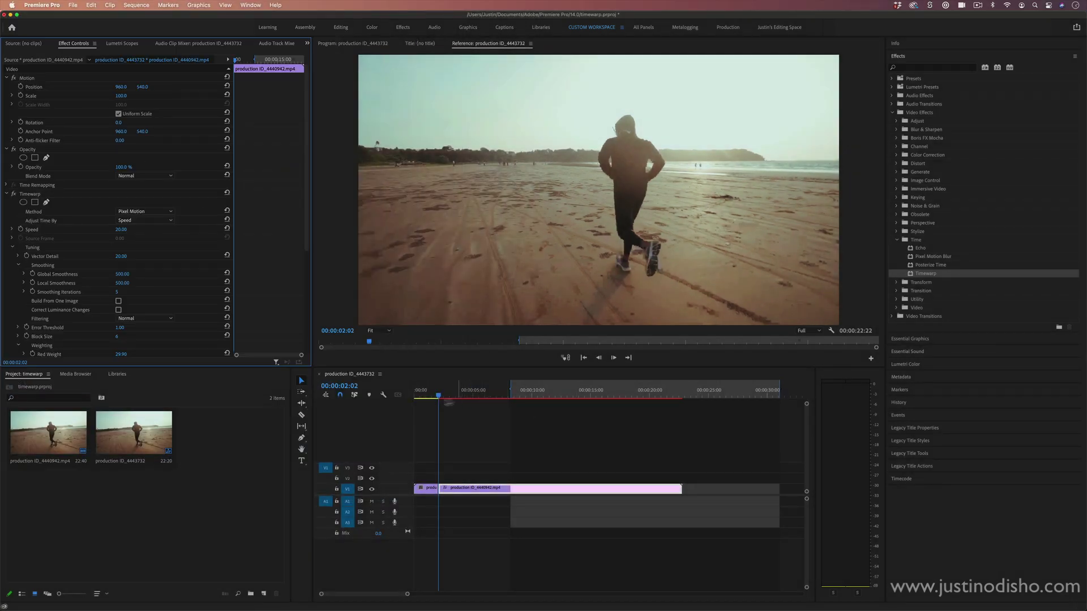
Reset In/Out, mark In at 00:00:02:02 and Out at 23:01, then render In to Out.
right_click(673, 392)
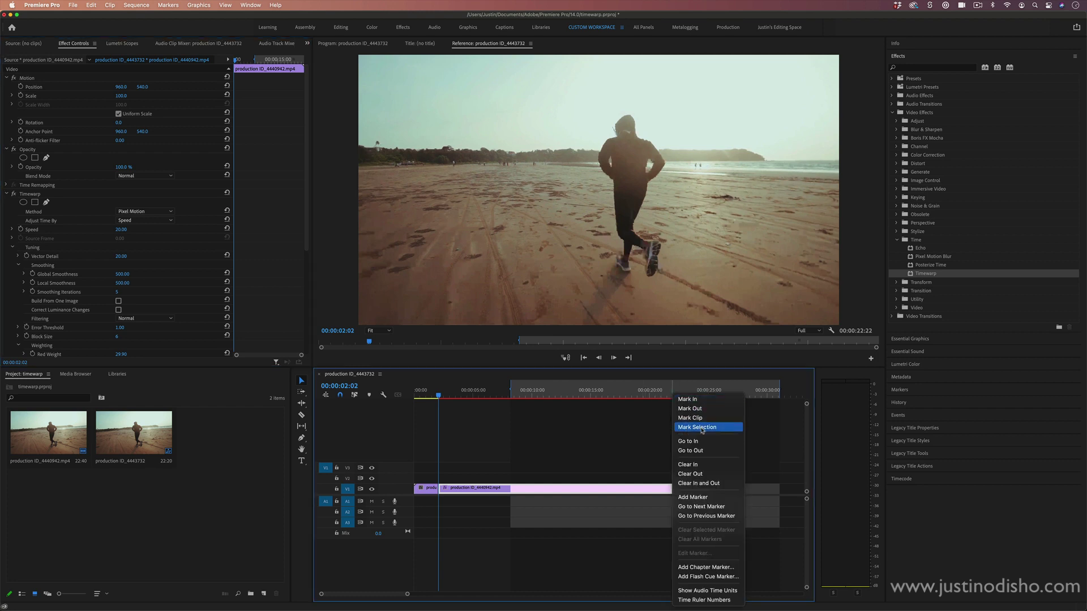
left_click(708, 484)
key("i")
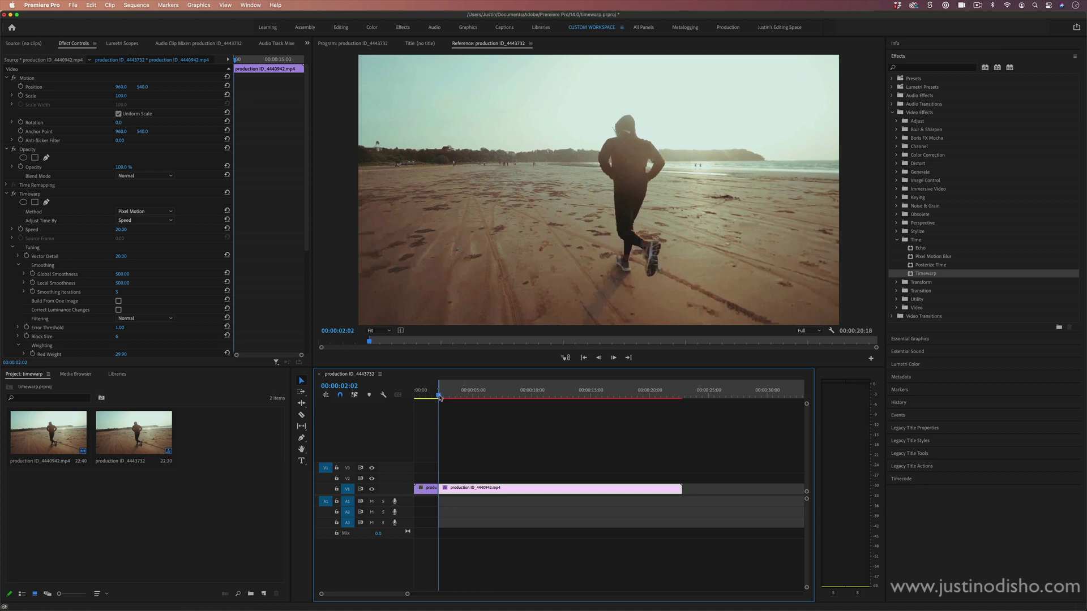
left_click_drag(440, 396, 688, 396)
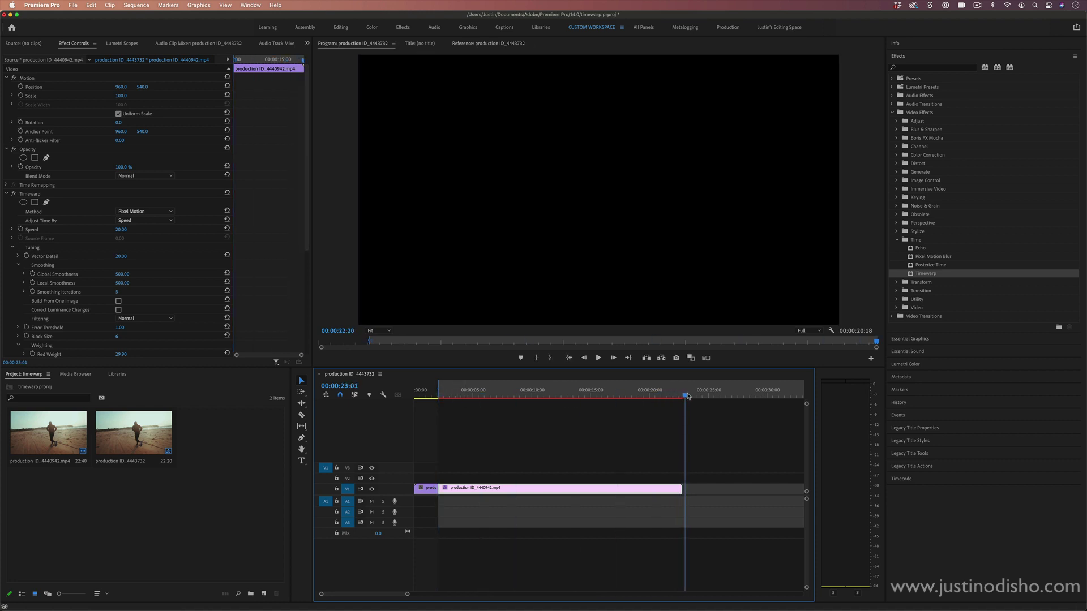
key("o")
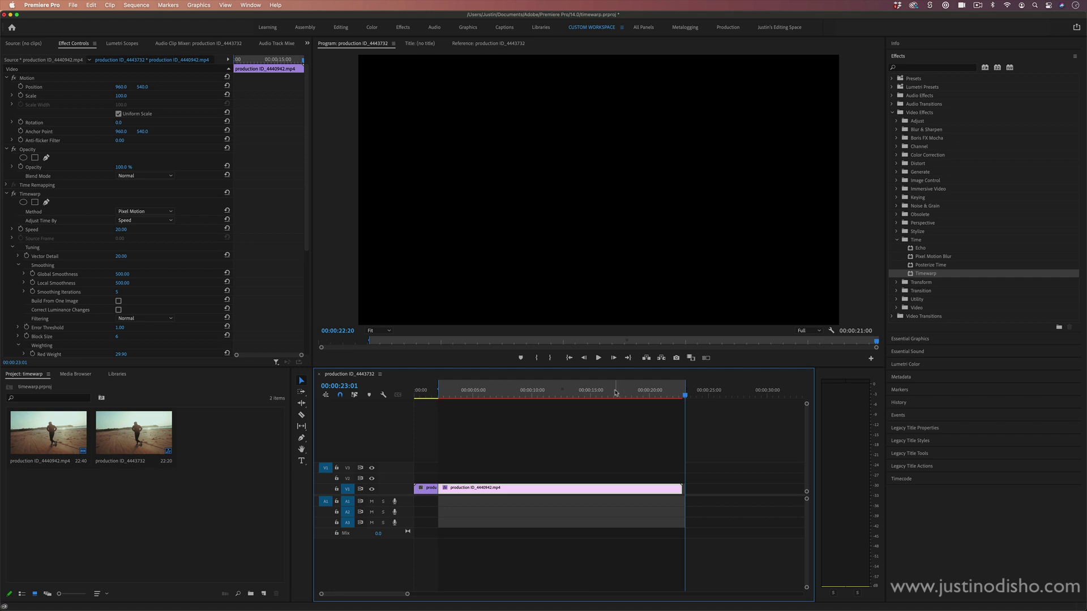
key("Return")
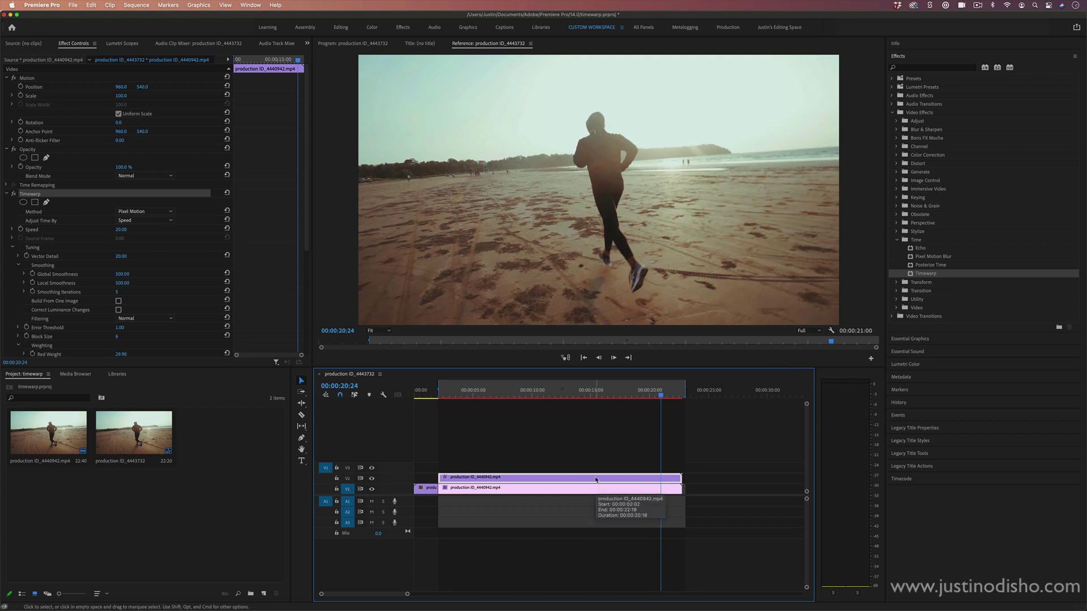
Delete Timewarp from the V2 copy, set its Speed/Duration to 20%, and play from near the start.
left_click(47, 194)
key("BackSpace")
right_click(559, 480)
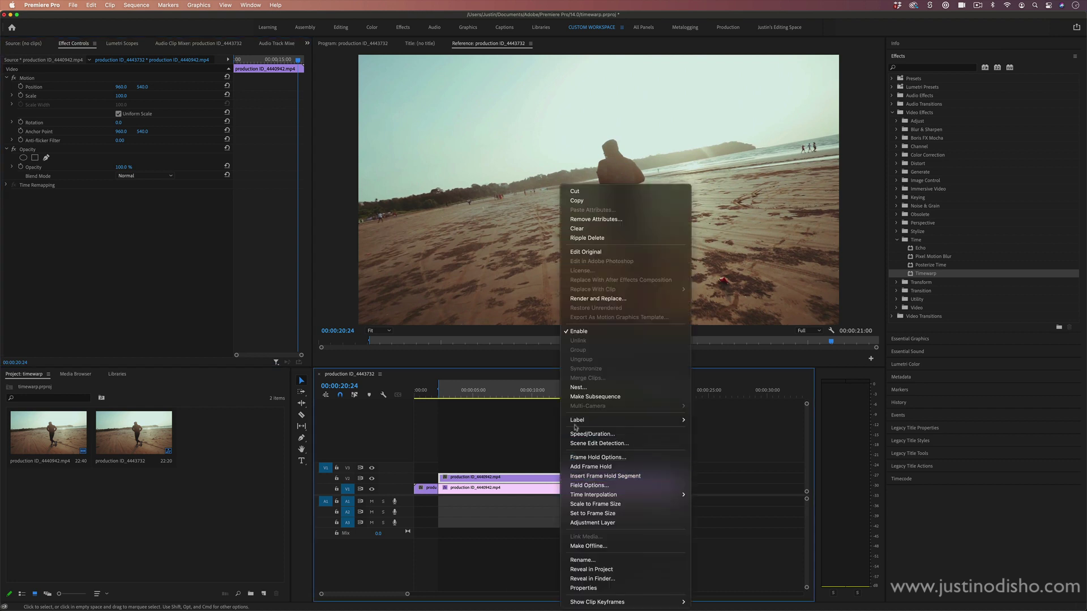
left_click(579, 434)
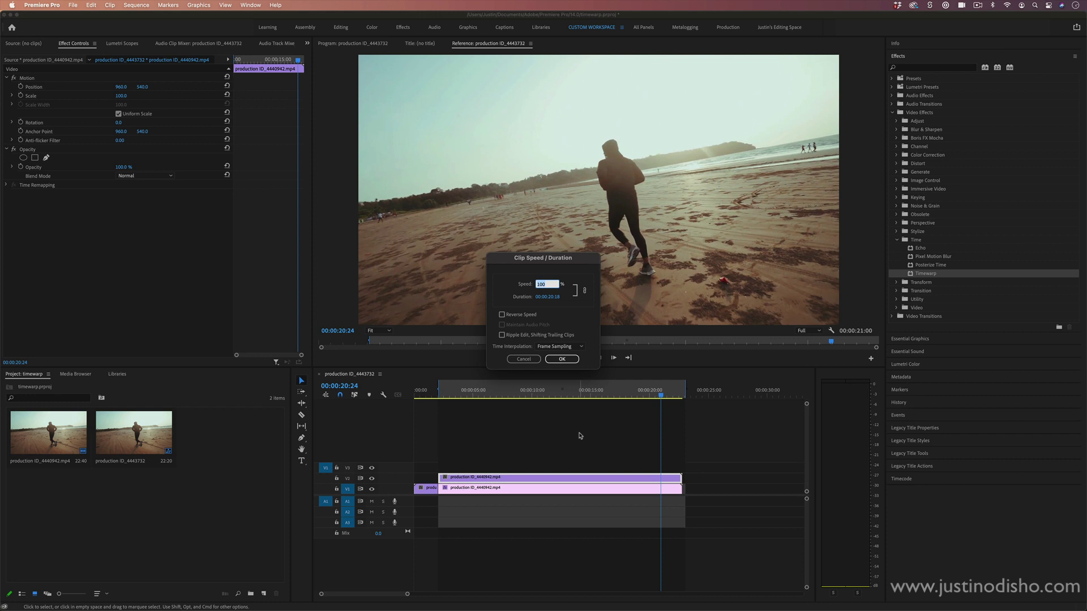
type("20")
key("Return")
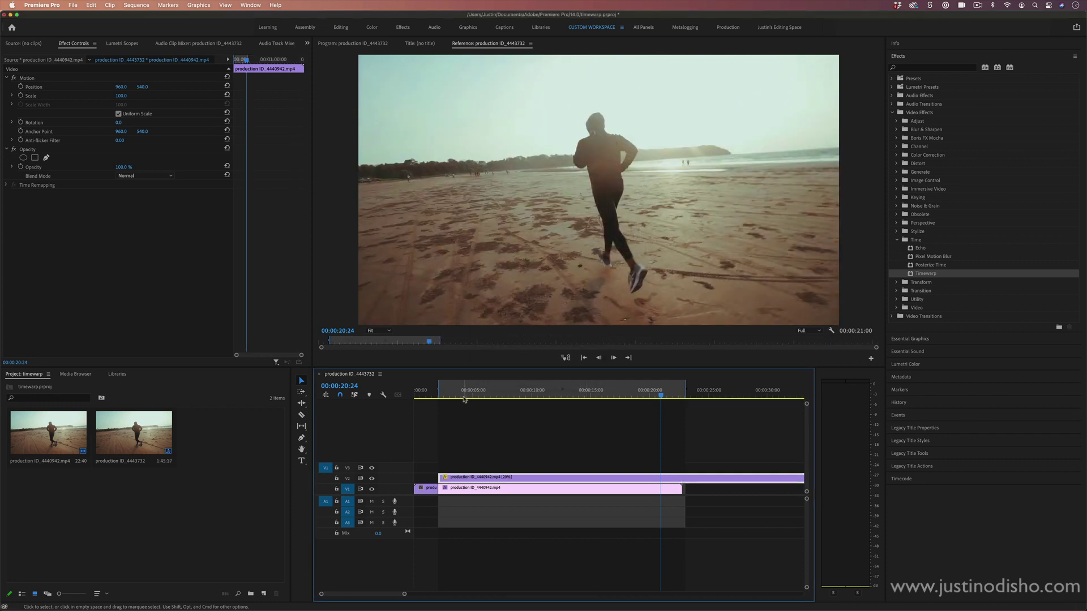
left_click_drag(463, 396, 442, 396)
key("space")
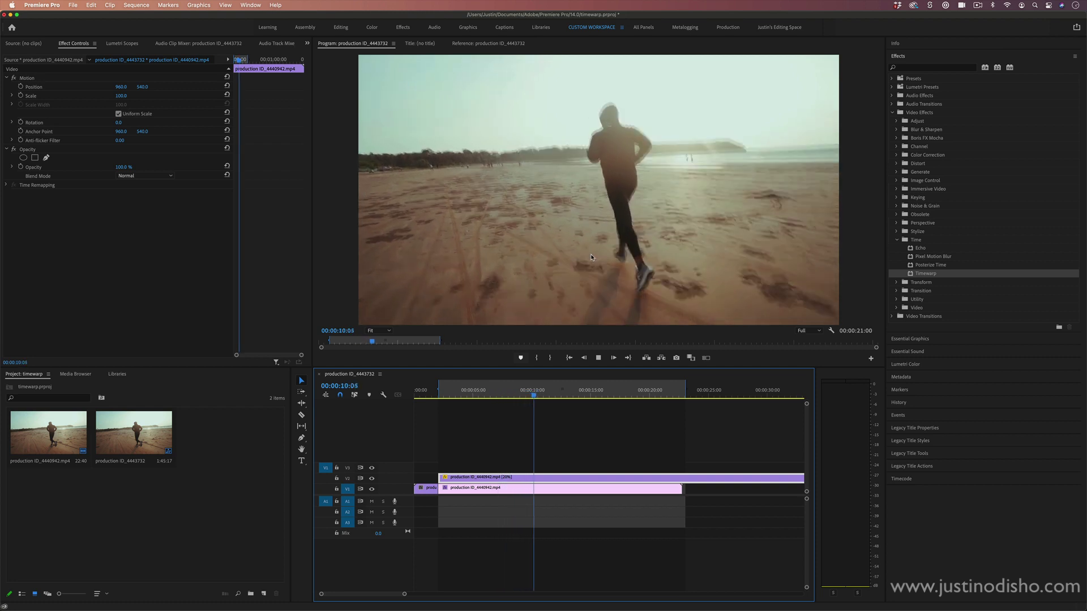
Turn off V2 track output and play the Timewarp version underneath for comparison.
key("space")
left_click(371, 478)
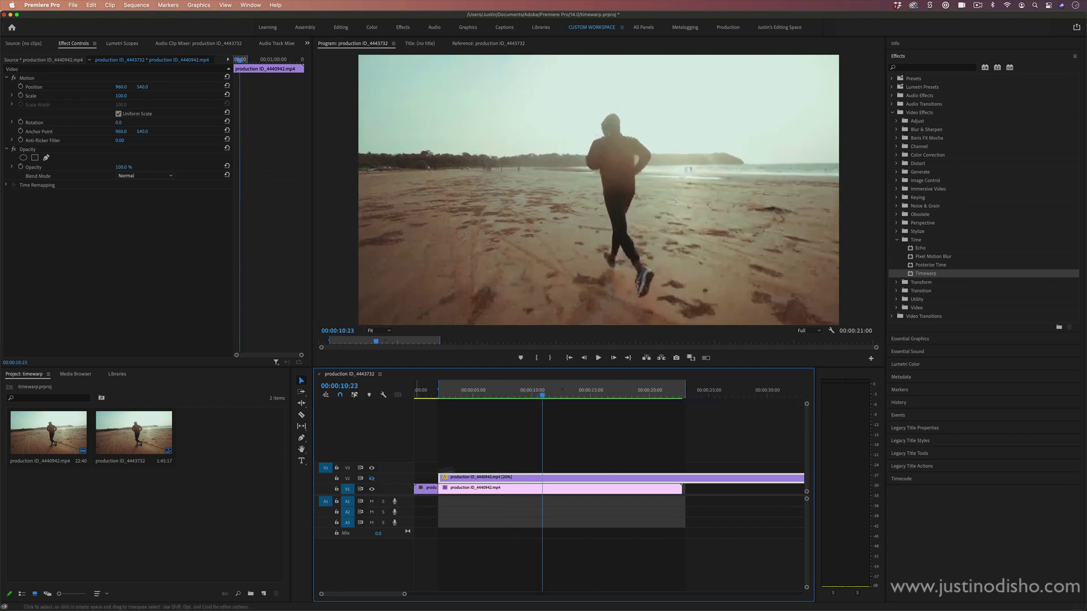
key("space")
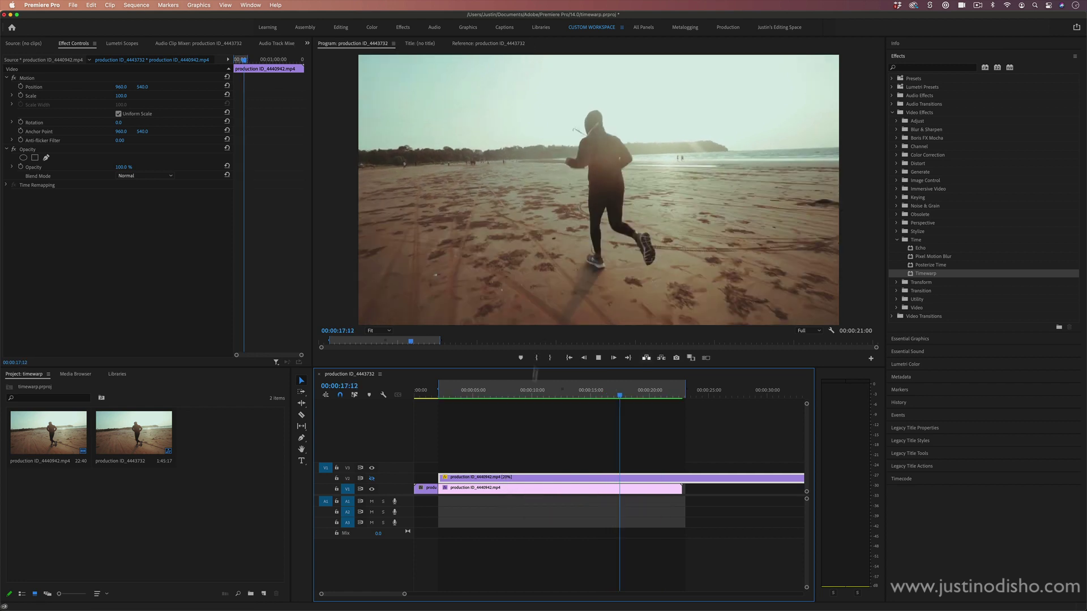
key("space")
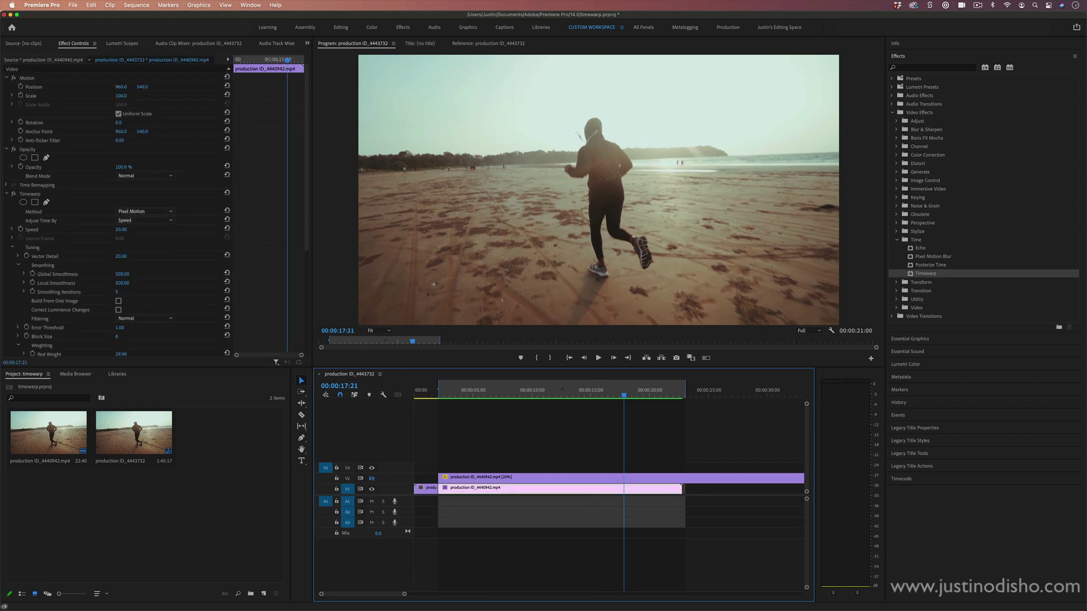
Change the Timewarp Method to Frame Mix and play back the result.
left_click(157, 212)
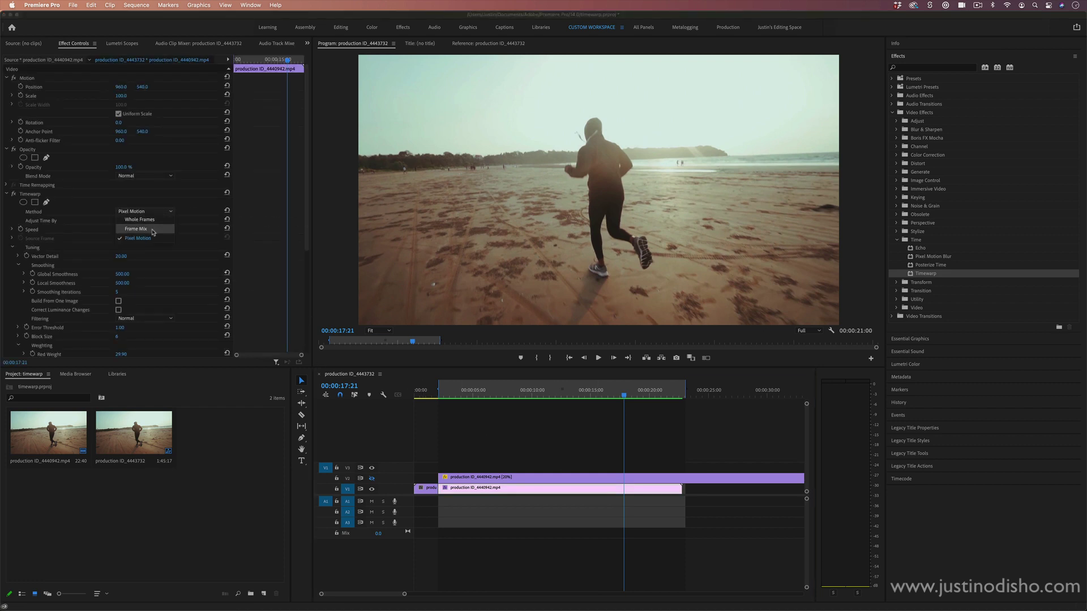
left_click(136, 229)
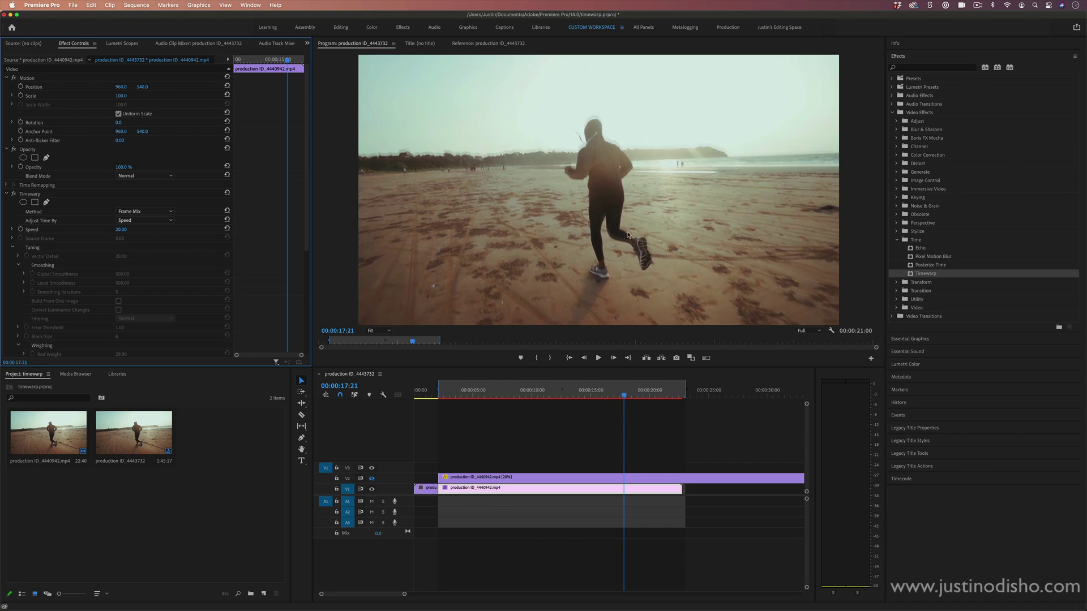
key("Right")
key("Right")
key("Right")
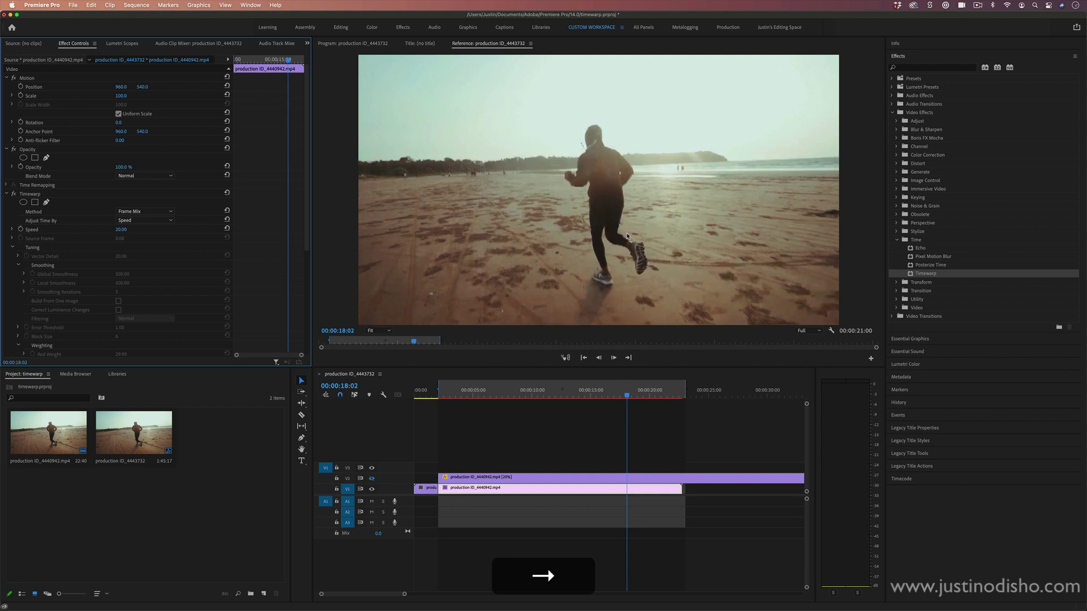
key("space")
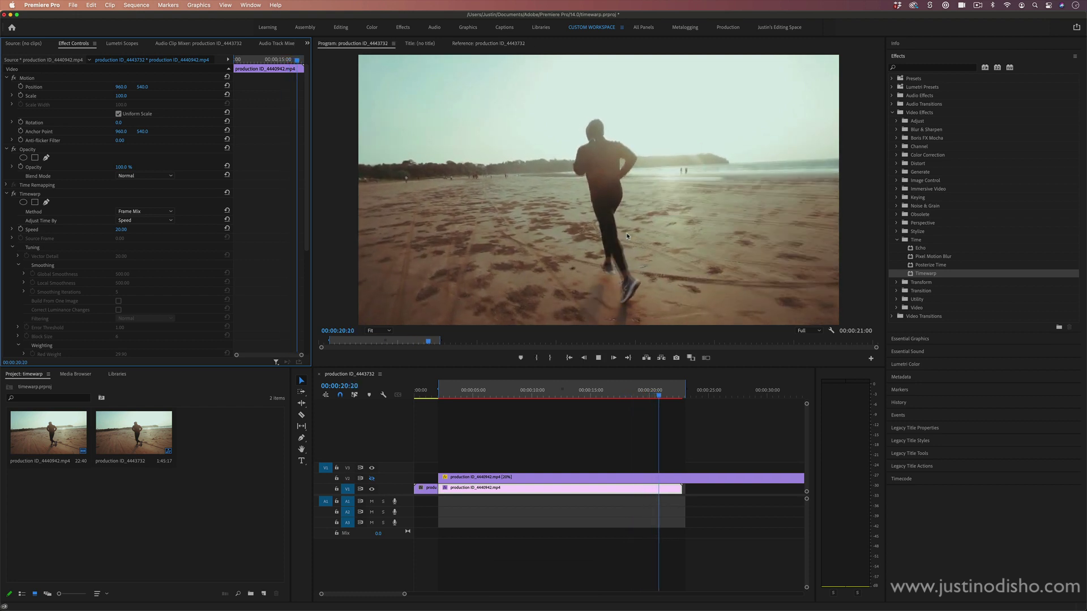
key("space")
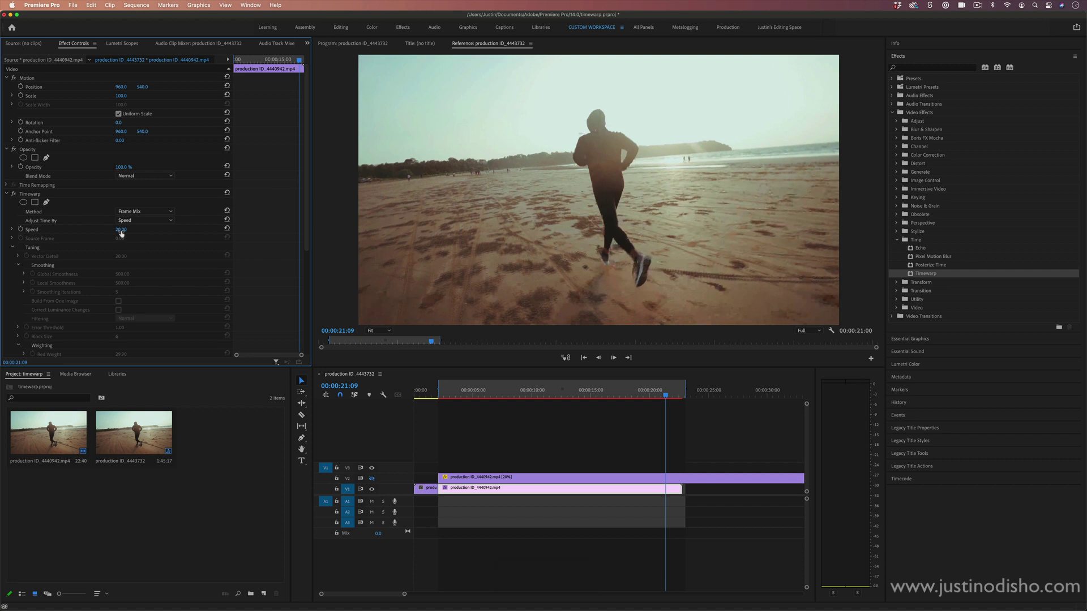
Check Enable Motion Blur in Timewarp's Motion Blur section, keeping shutter control Automatic.
left_click(479, 449)
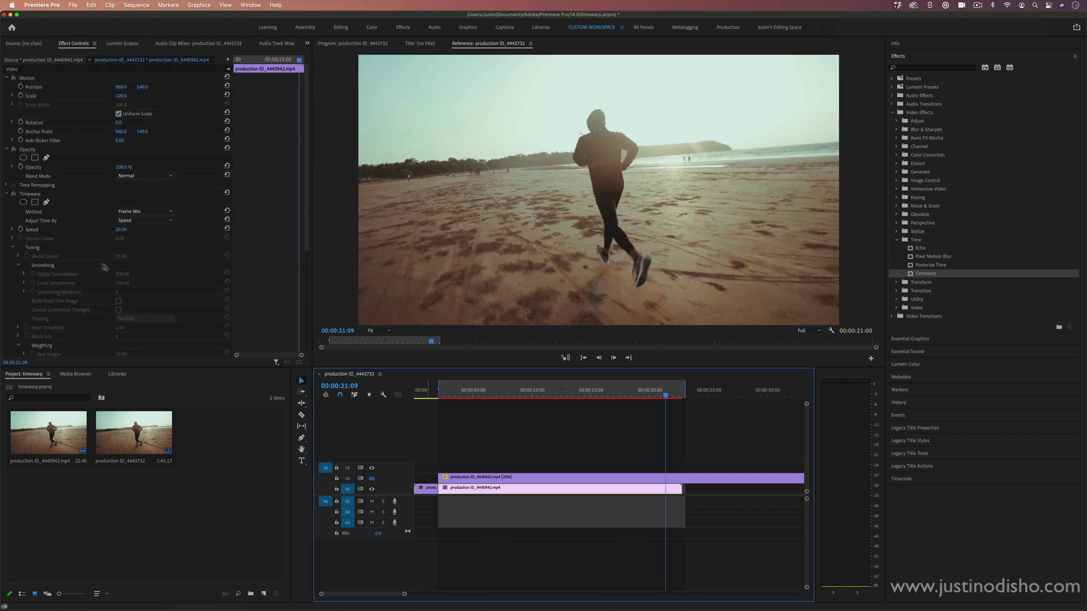
scroll(109, 258, "down", 5)
scroll(109, 258, "up", 2)
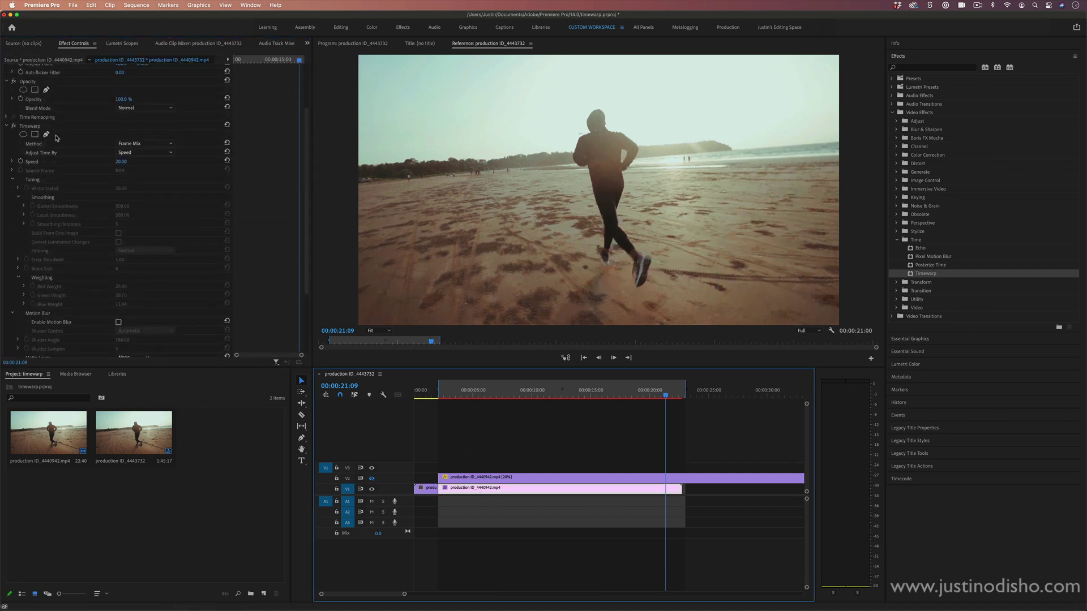
left_click(81, 207)
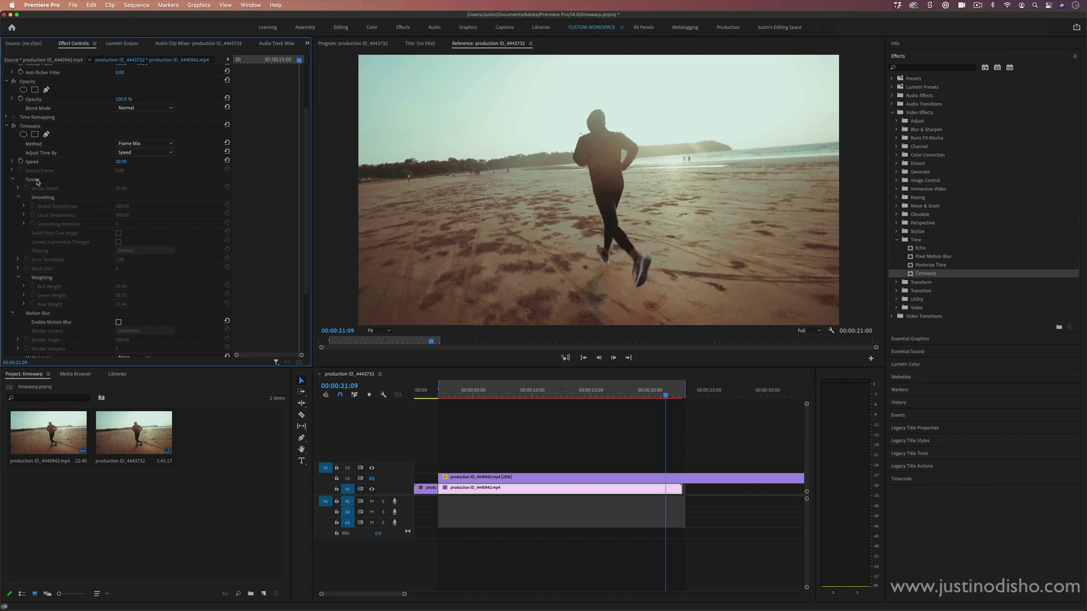
scroll(97, 212, "down", 2)
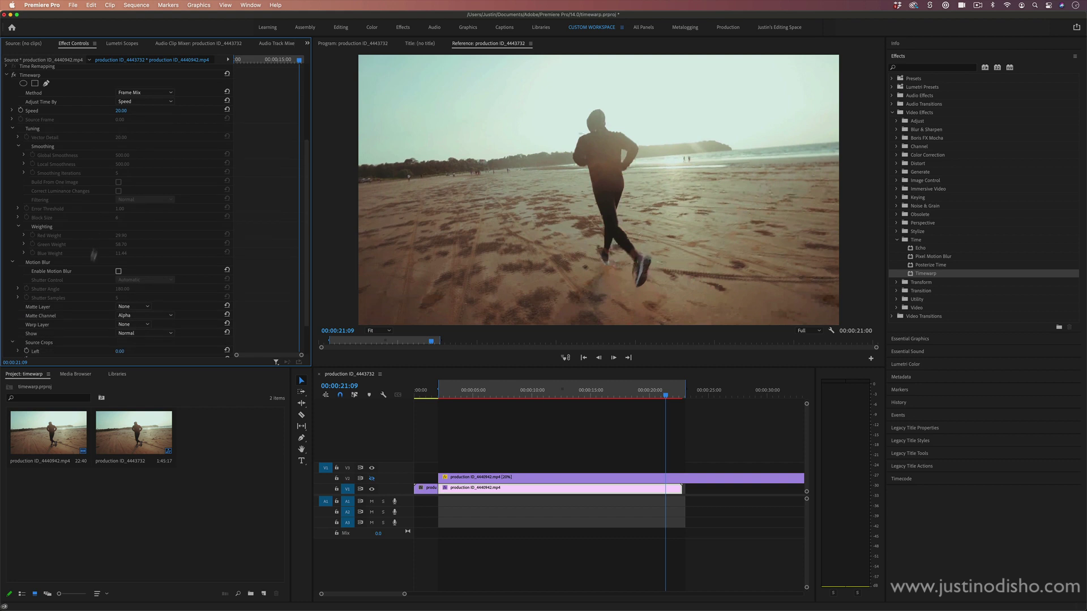
left_click(119, 272)
scroll(96, 272, "down", 2)
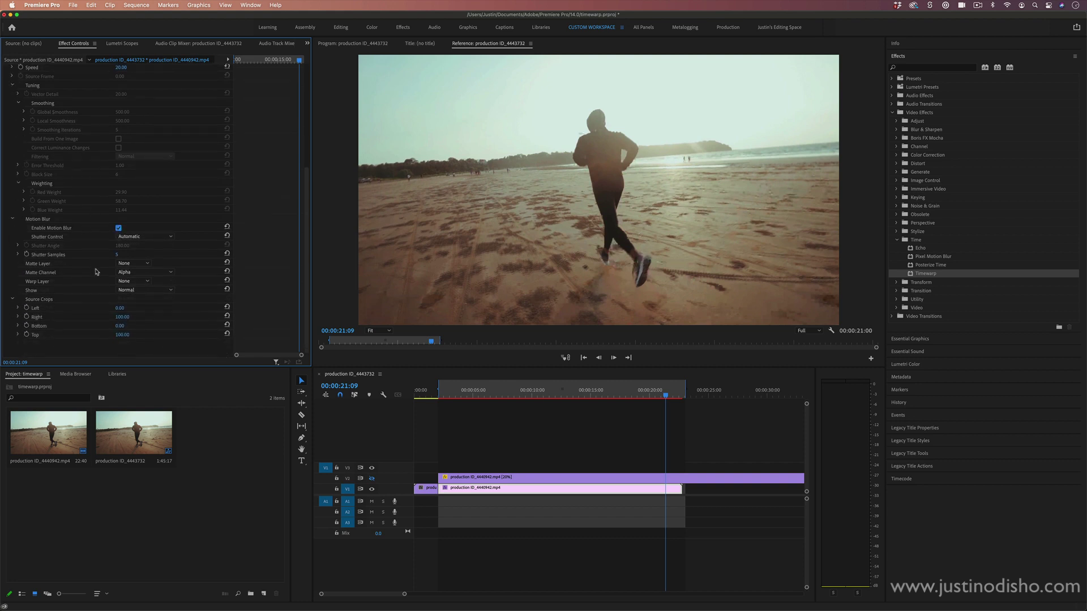